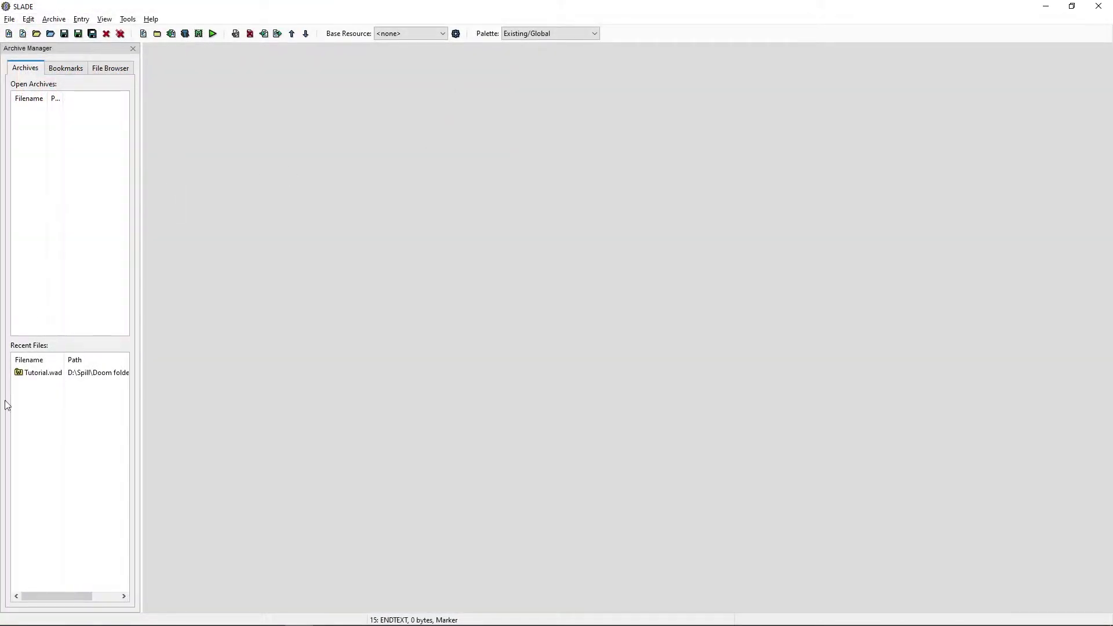
Open Tutorial.wad from the Recent Files list.
{"action": "left_click", "coordinate": [34, 379]}
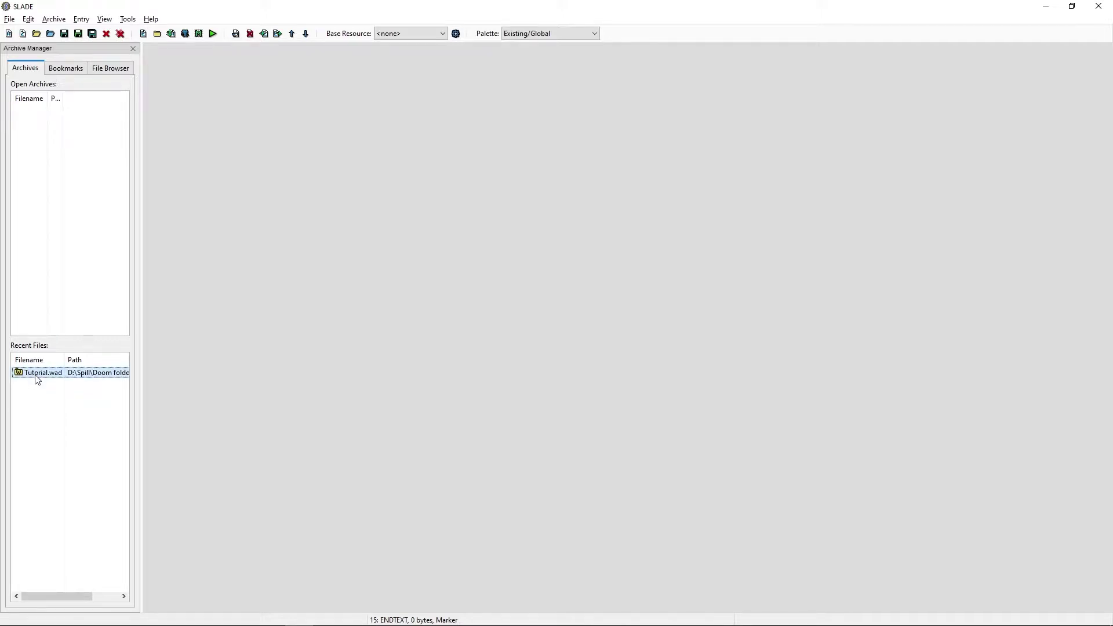
{"action": "double_click", "coordinate": [39, 380]}
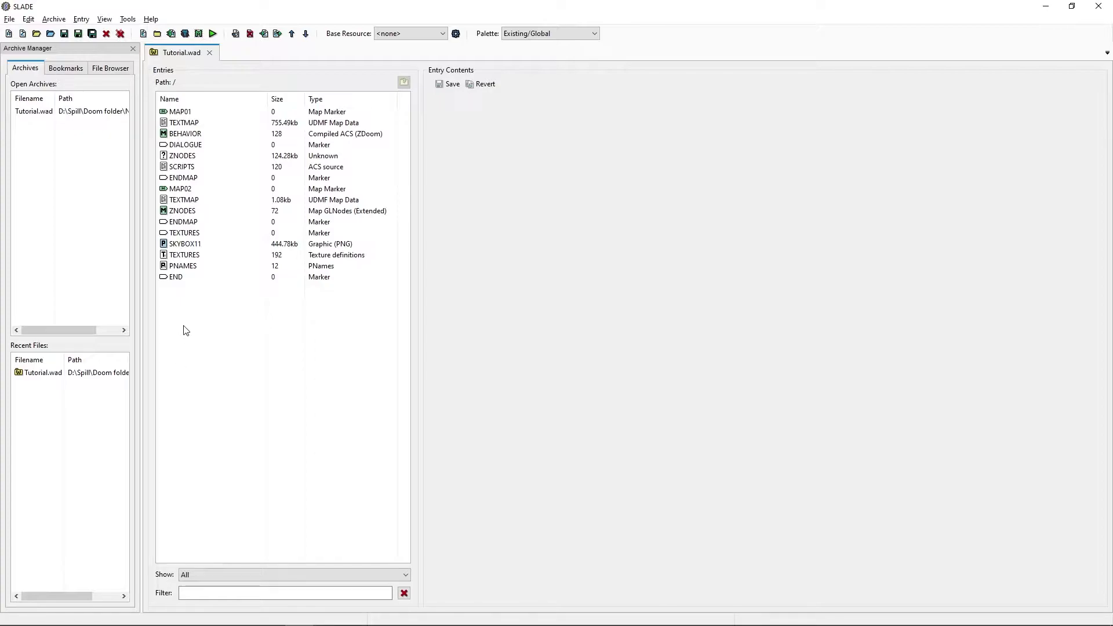
Create a MUSIC marker entry and move it just above END.
{"action": "left_click", "coordinate": [144, 35]}
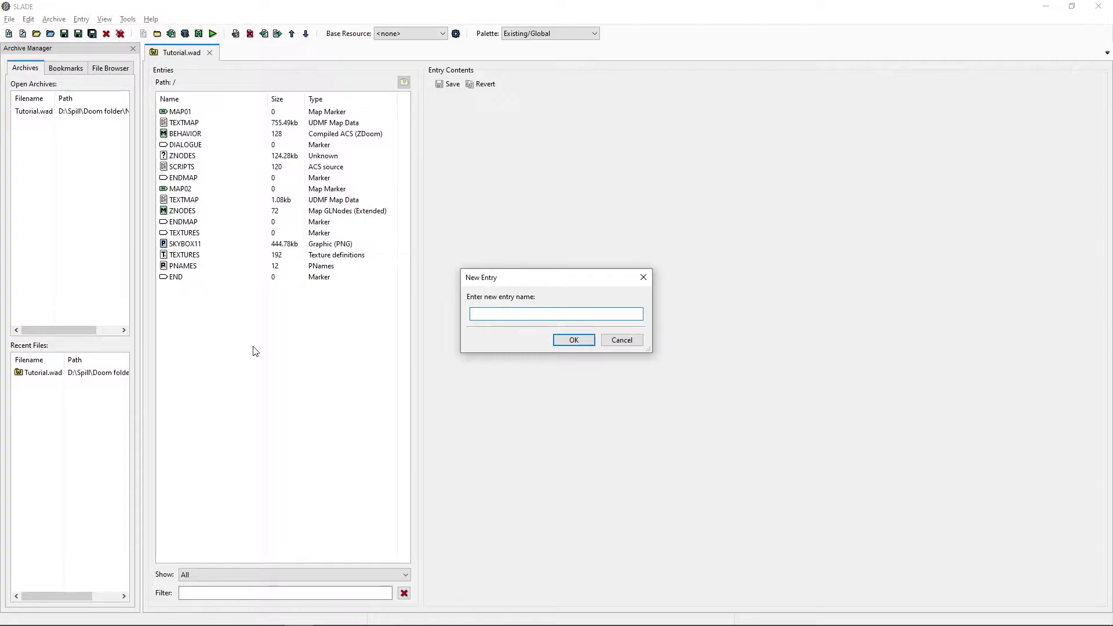
{"action": "type", "text": "MUSIC"}
{"action": "key", "text": "Return"}
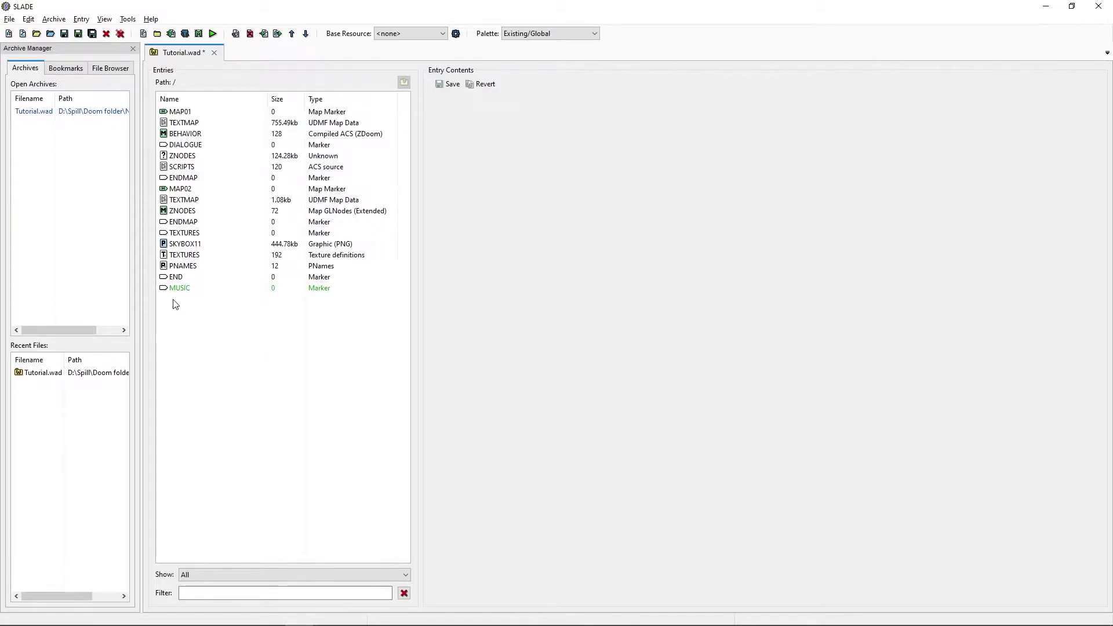
{"action": "left_click", "coordinate": [178, 291]}
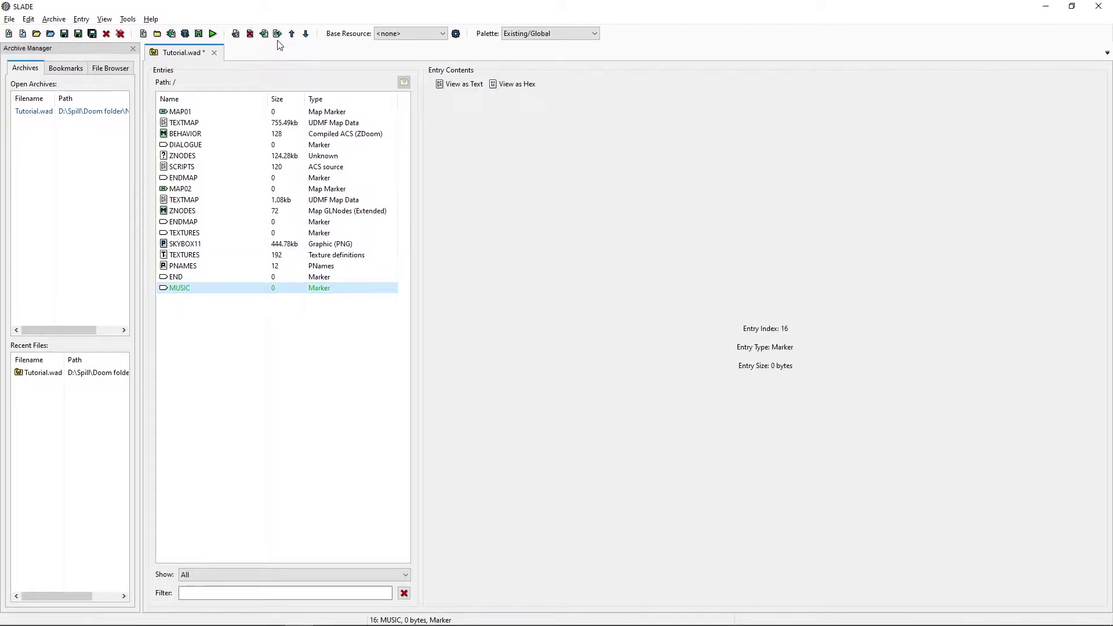
{"action": "left_click", "coordinate": [291, 35]}
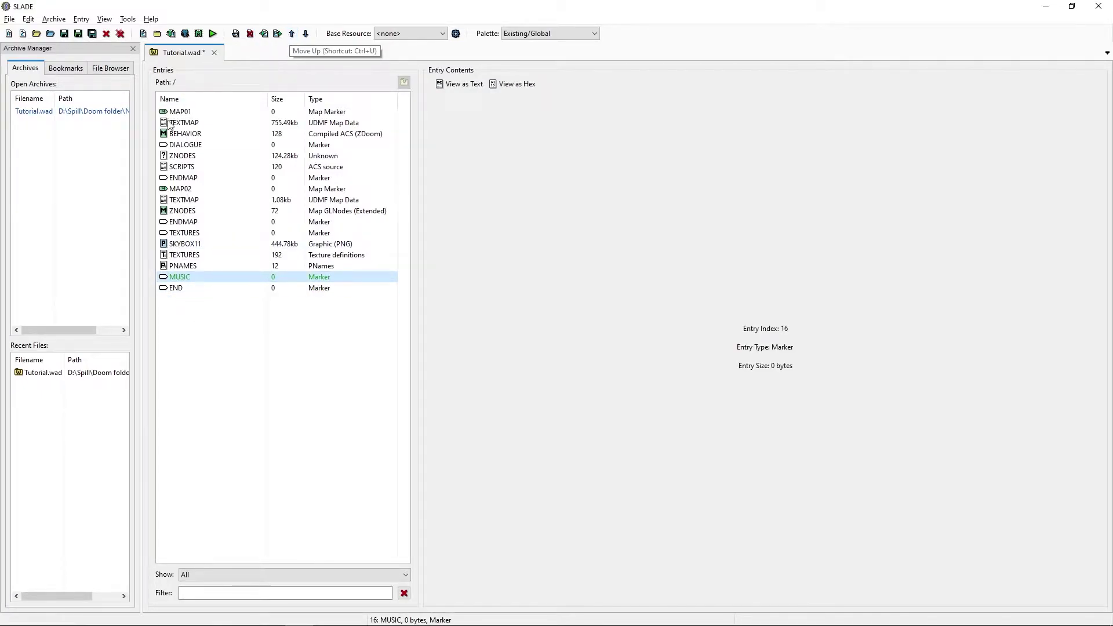
Save Tutorial.wad with the new MUSIC marker.
{"action": "left_click", "coordinate": [180, 317]}
{"action": "key", "text": "ctrl+s"}
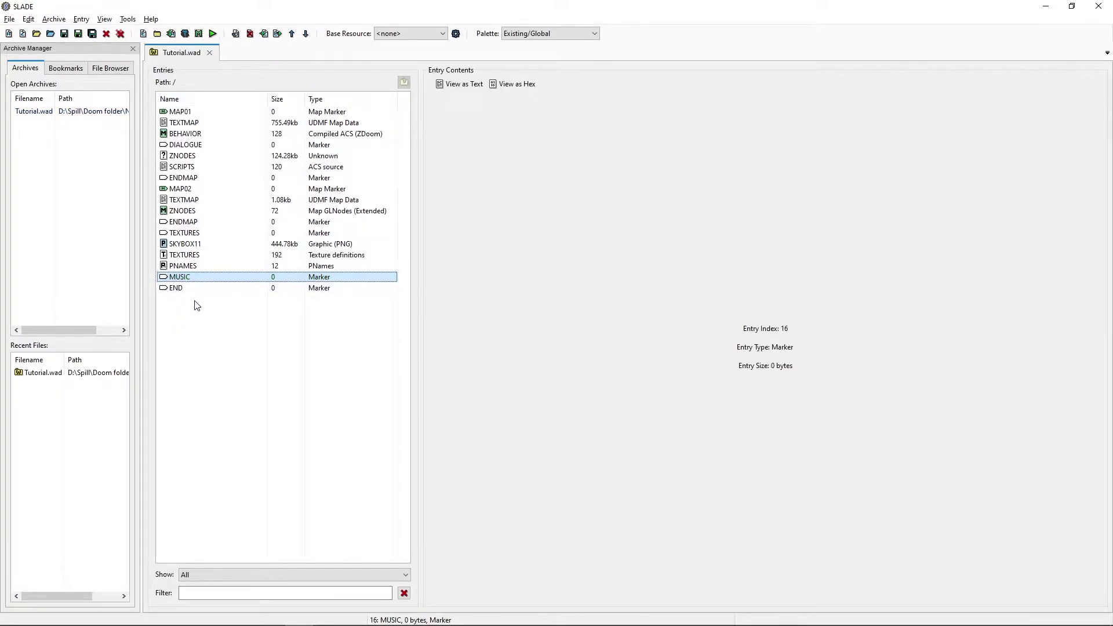
{"action": "left_click", "coordinate": [195, 313]}
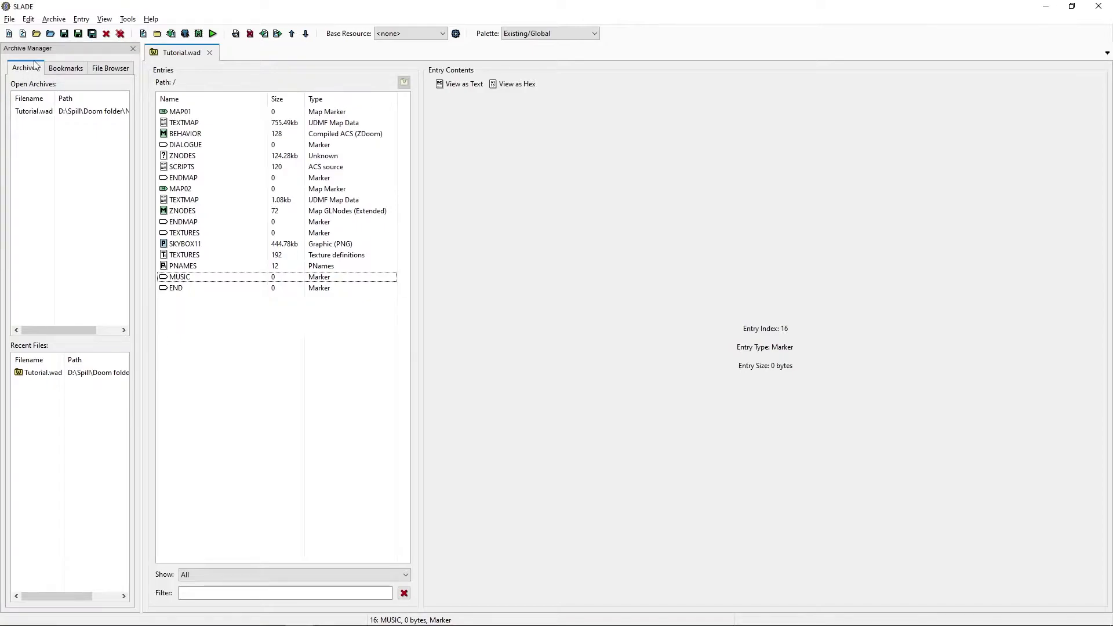
Import NEWMAP1.mp3 into Tutorial.wad by dragging it in from Explorer.
{"action": "left_click", "coordinate": [56, 24]}
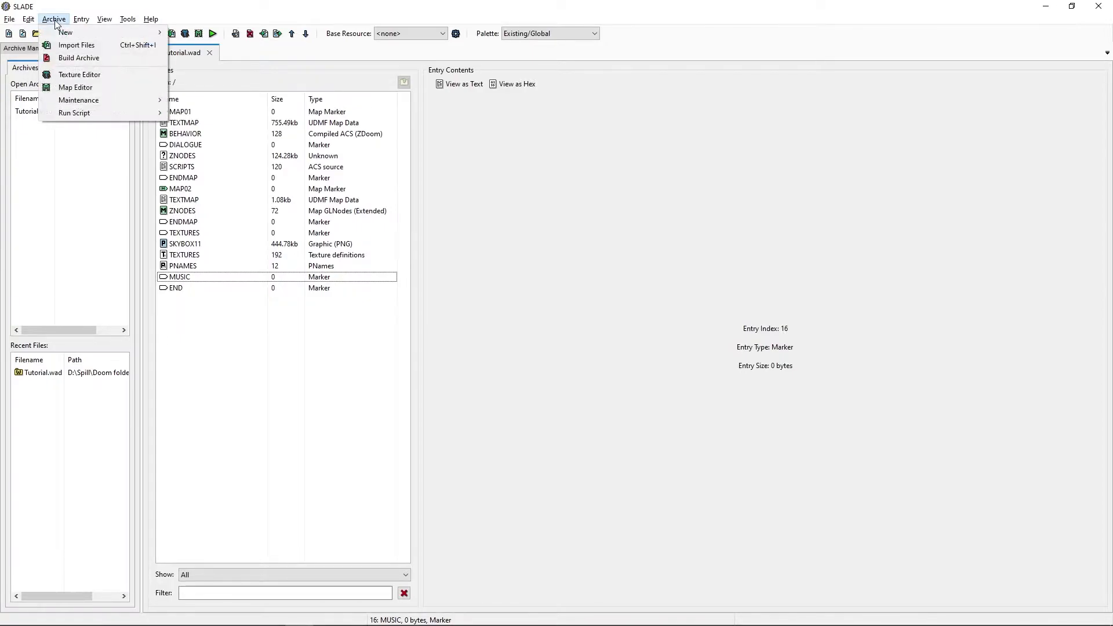
{"action": "key", "text": "alt+Tab"}
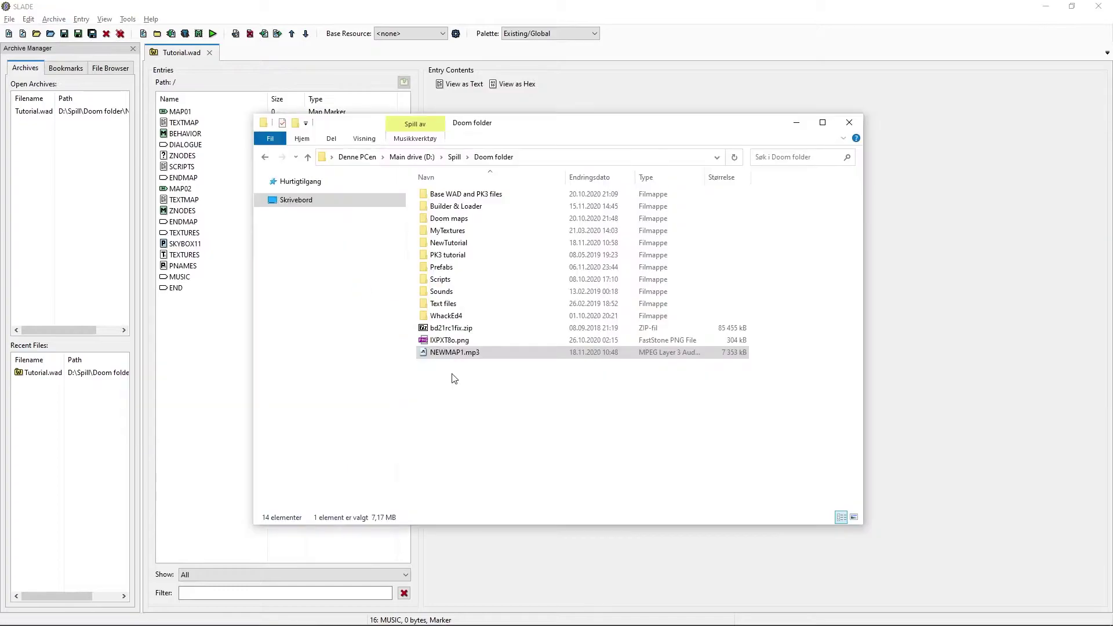
{"action": "left_click_drag", "start_coordinate": [422, 356], "coordinate": [187, 322]}
{"action": "left_click", "coordinate": [190, 399]}
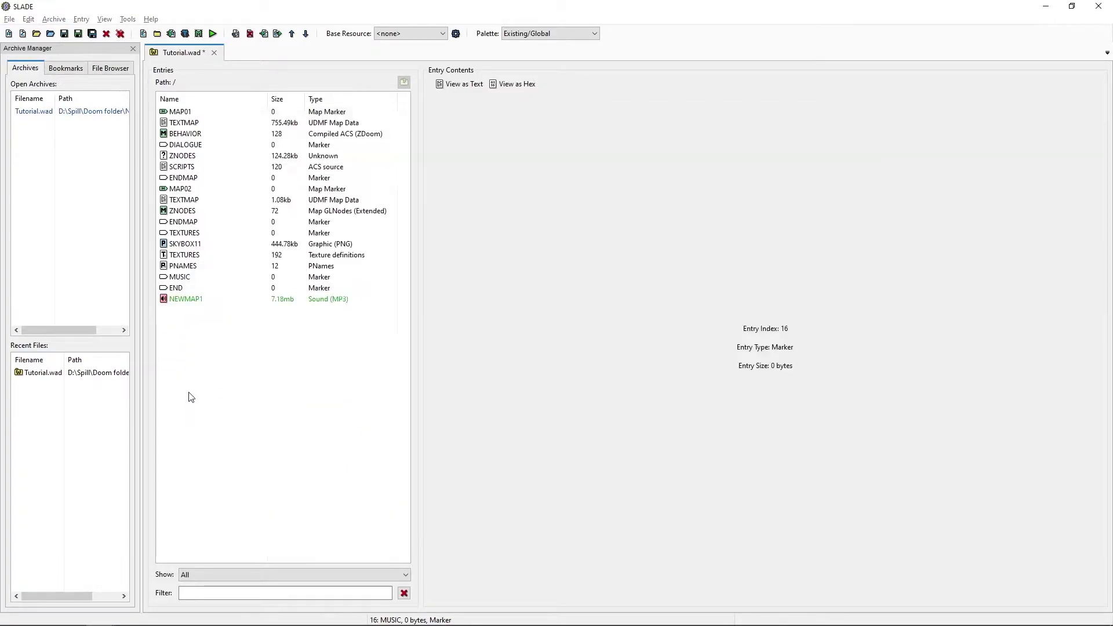
Move the NEWMAP1 entry above END and save the archive.
{"action": "left_click", "coordinate": [170, 300]}
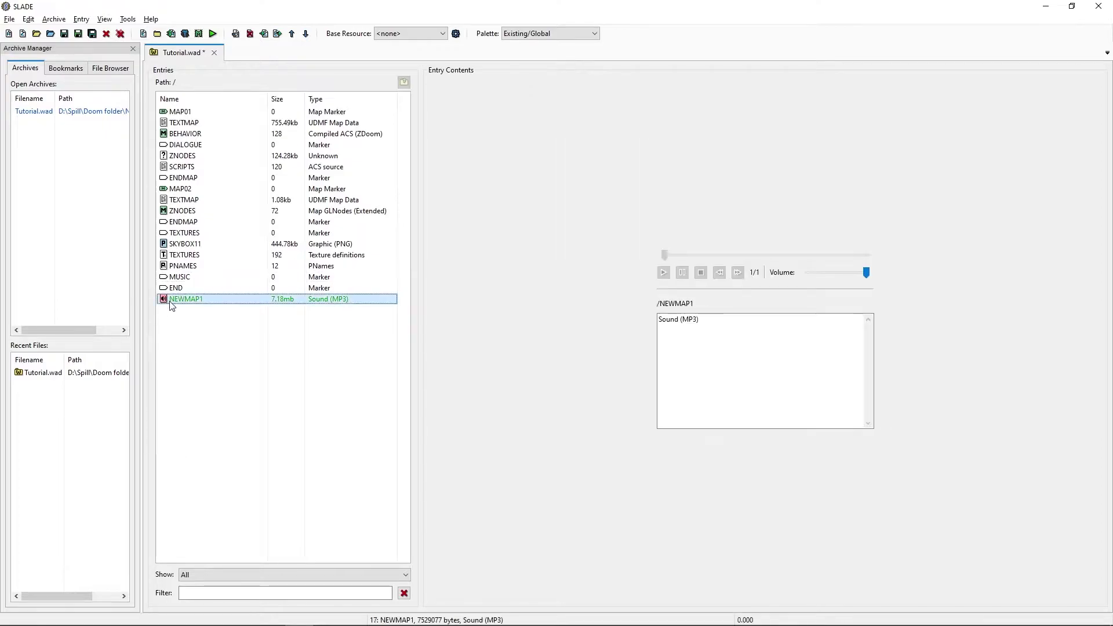
{"action": "left_click", "coordinate": [291, 33]}
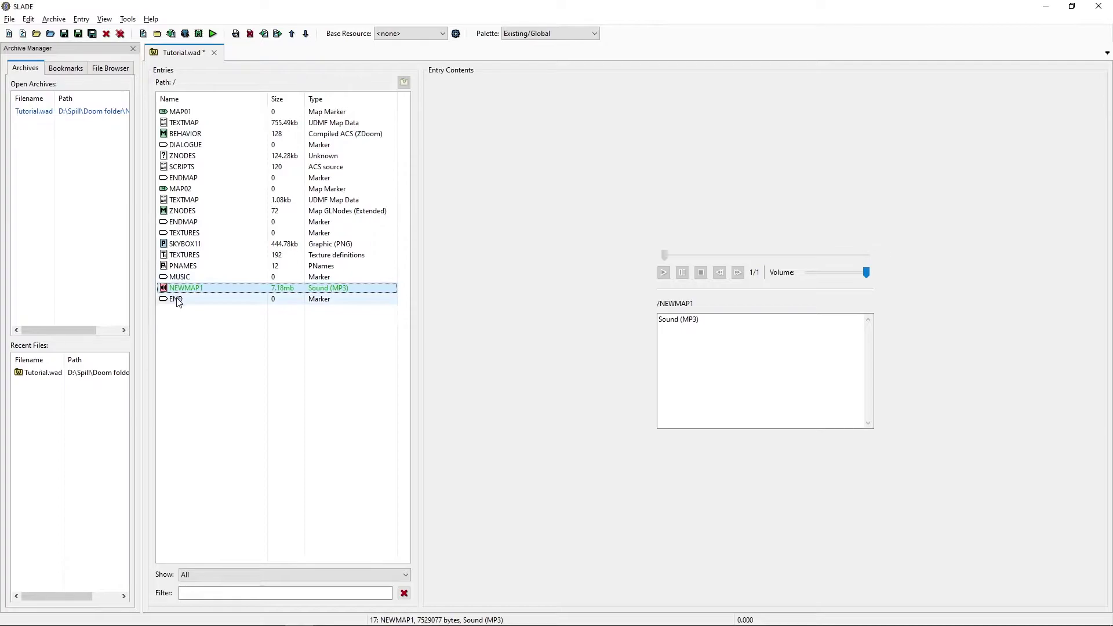
{"action": "key", "text": "ctrl+s"}
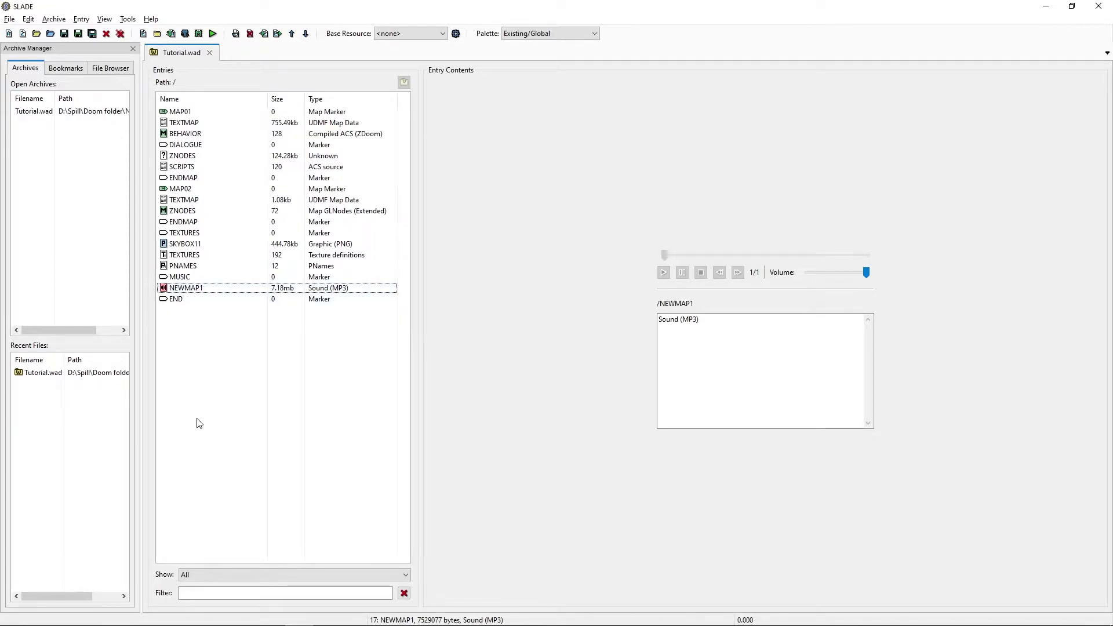
Close the Tutorial.wad tab and open MAP01's ACS script in the Script Editor.
{"action": "left_click", "coordinate": [209, 53]}
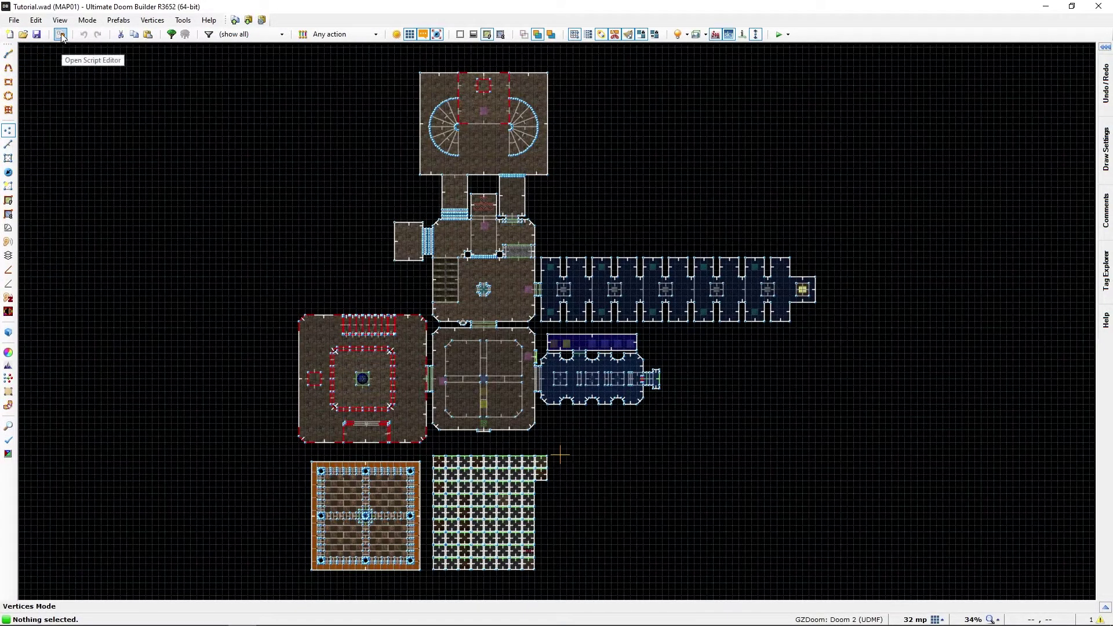
{"action": "left_click", "coordinate": [61, 35]}
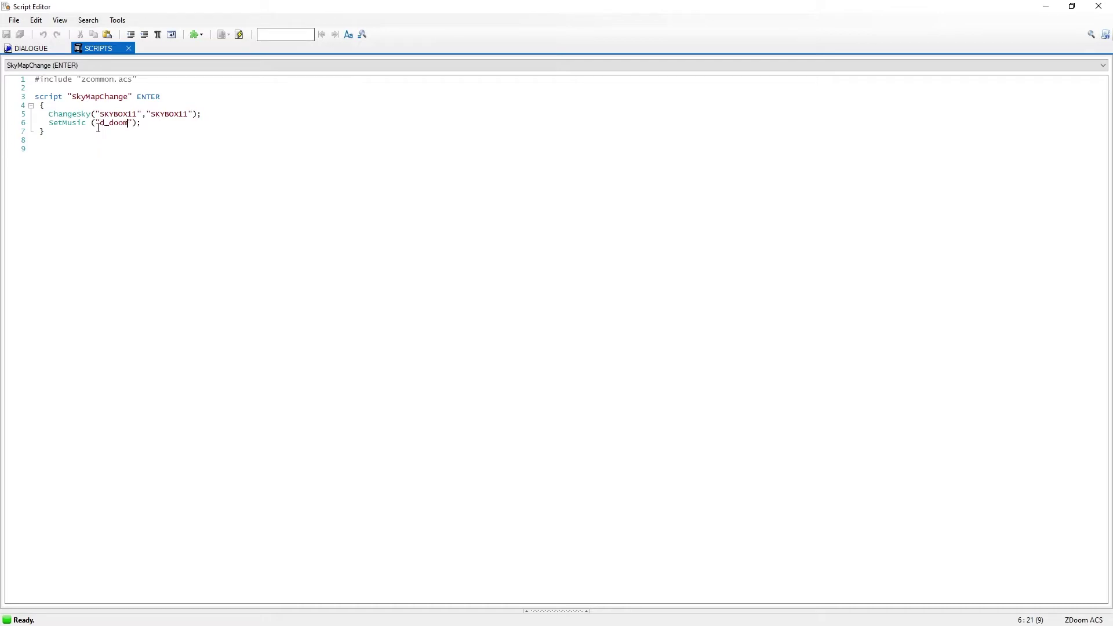
Change SetMusic's d_doom to NEWMAP1 on line 6, compile, and close the editor.
{"action": "left_click_drag", "start_coordinate": [100, 123], "coordinate": [130, 122]}
{"action": "type", "text": "NEW"}
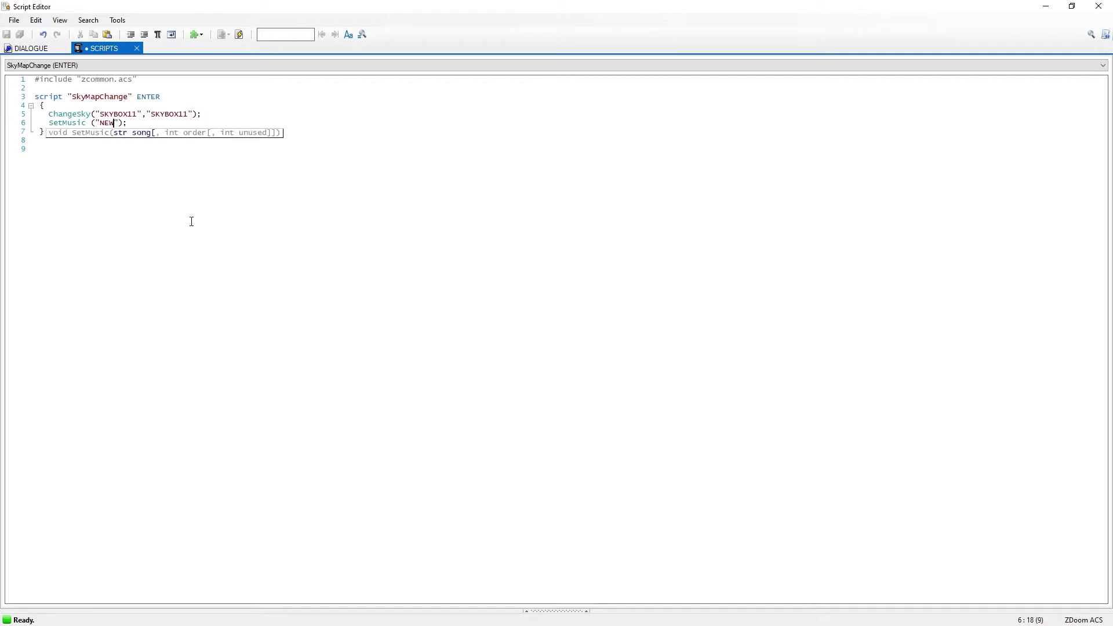
{"action": "type", "text": "G"}
{"action": "key", "text": "BackSpace"}
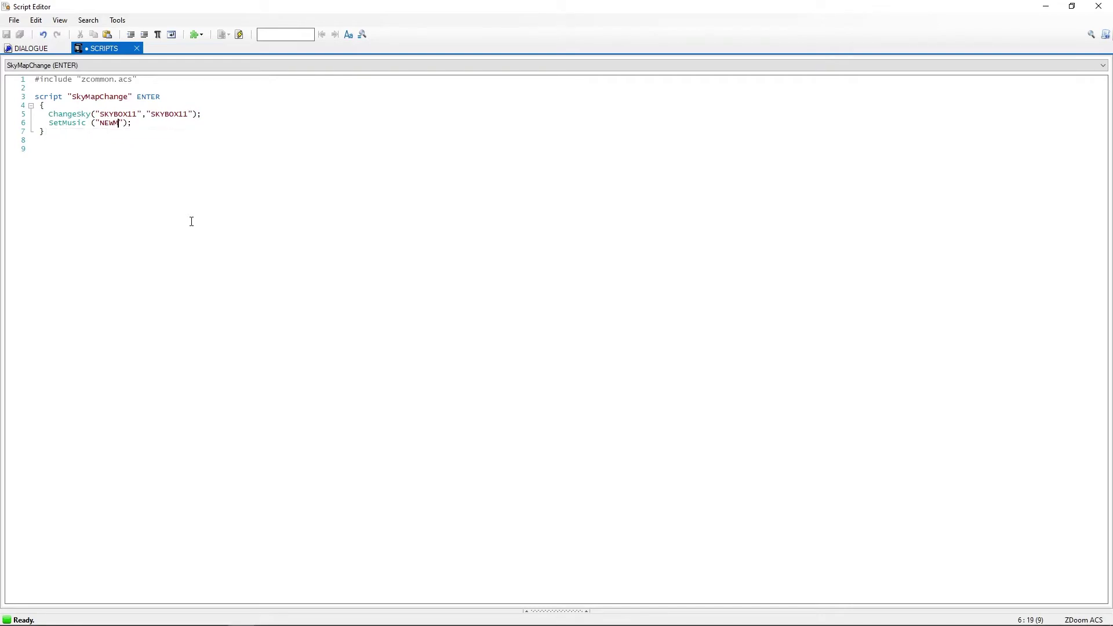
{"action": "type", "text": "MAP1"}
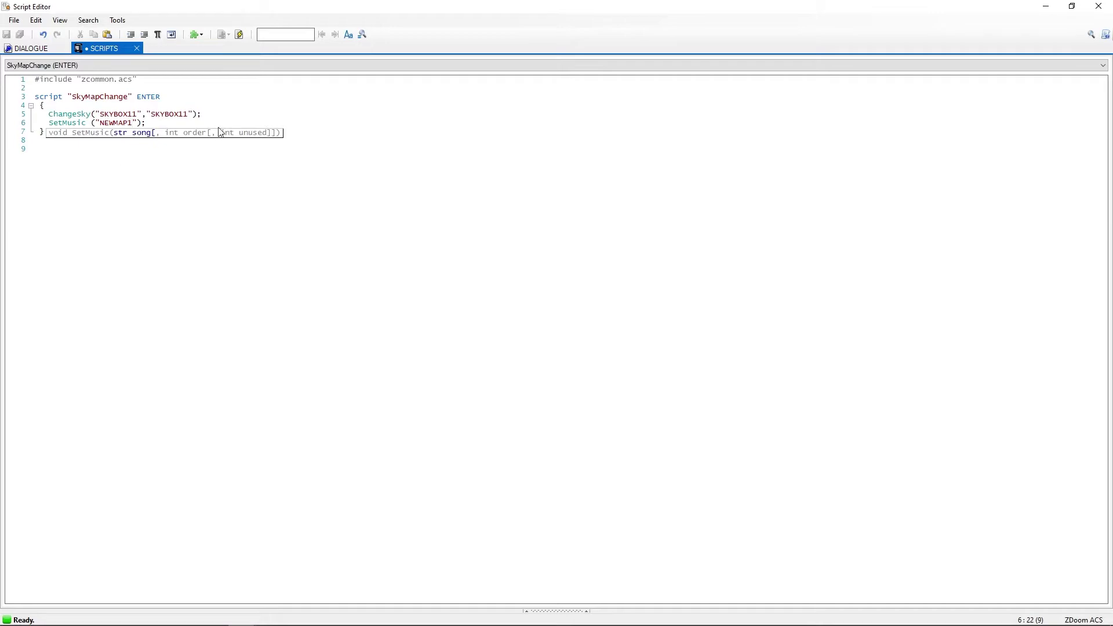
{"action": "left_click", "coordinate": [238, 35]}
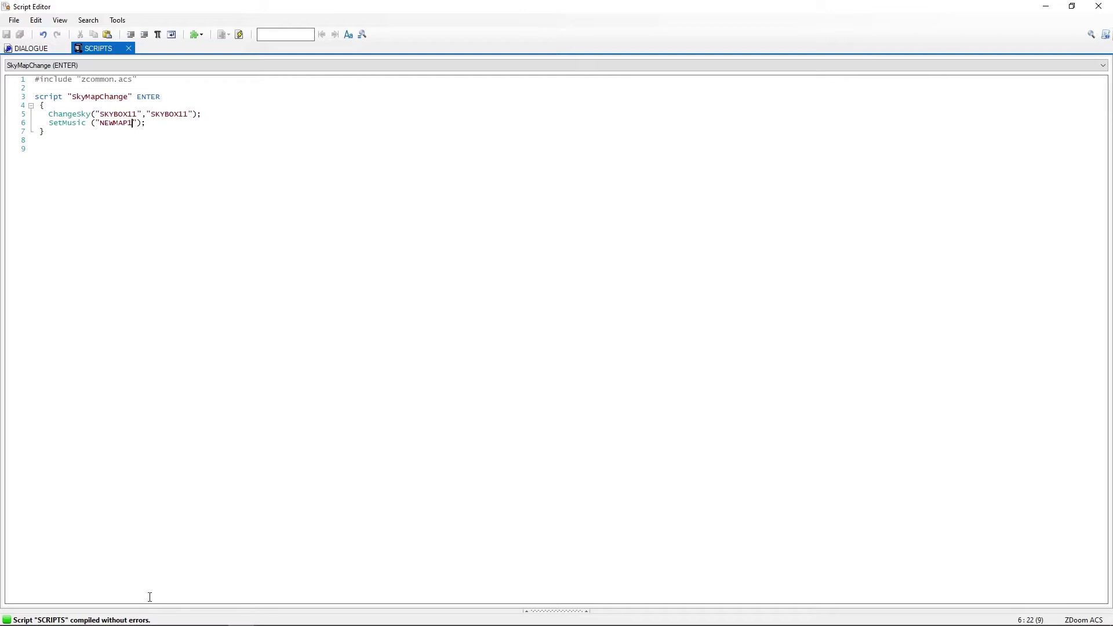
{"action": "left_click", "coordinate": [1098, 7]}
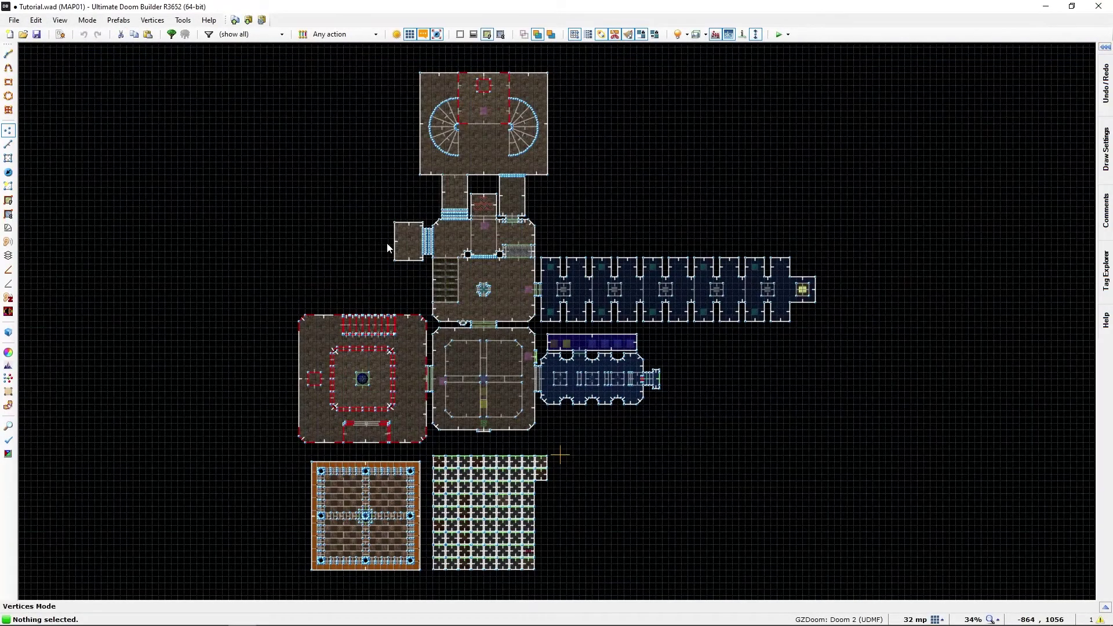